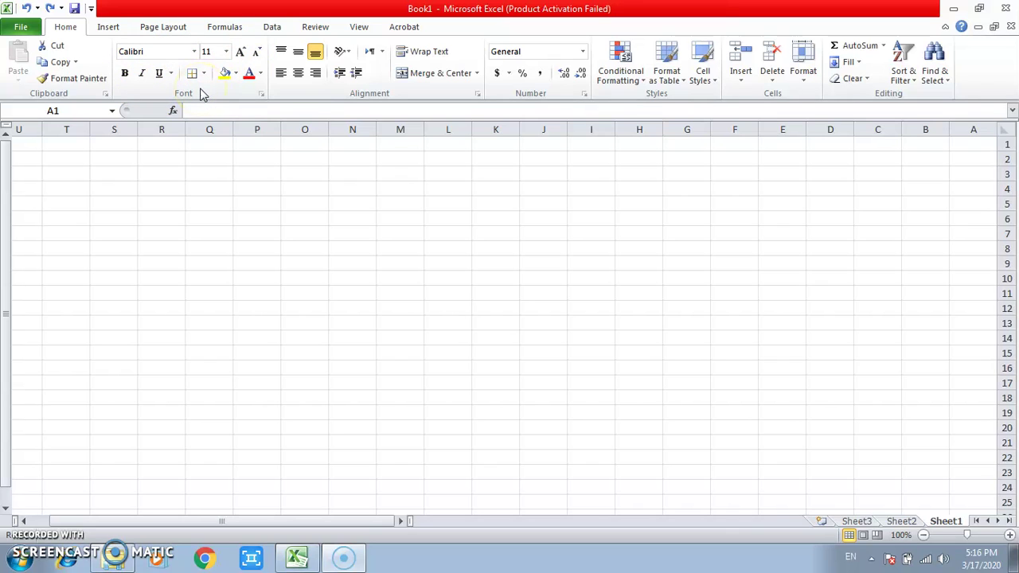
Enter the text "excel" in cell D3
{"action": "left_click", "coordinate": [822, 173]}
{"action": "left_click", "coordinate": [821, 173]}
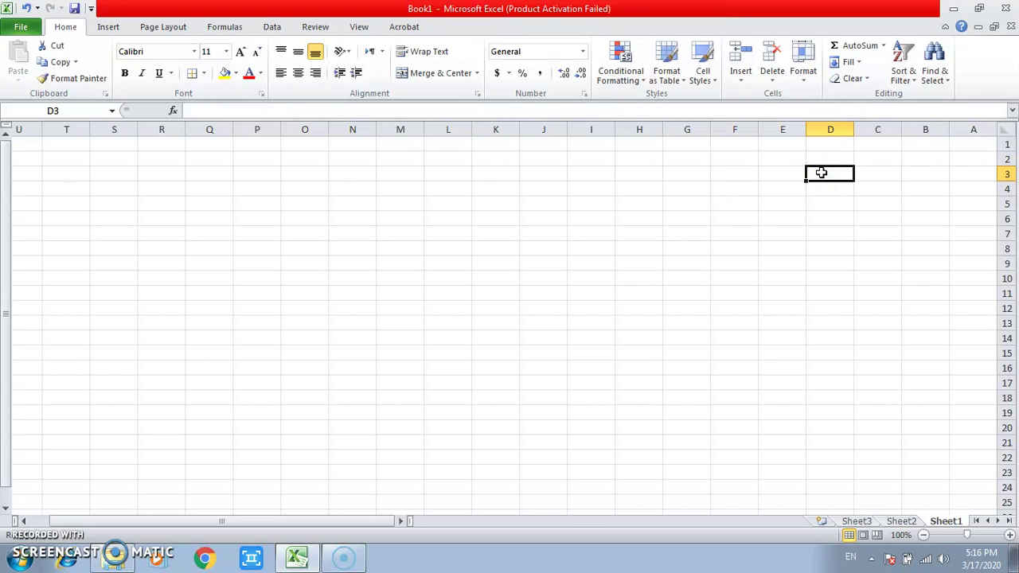
{"action": "type", "text": "excel"}
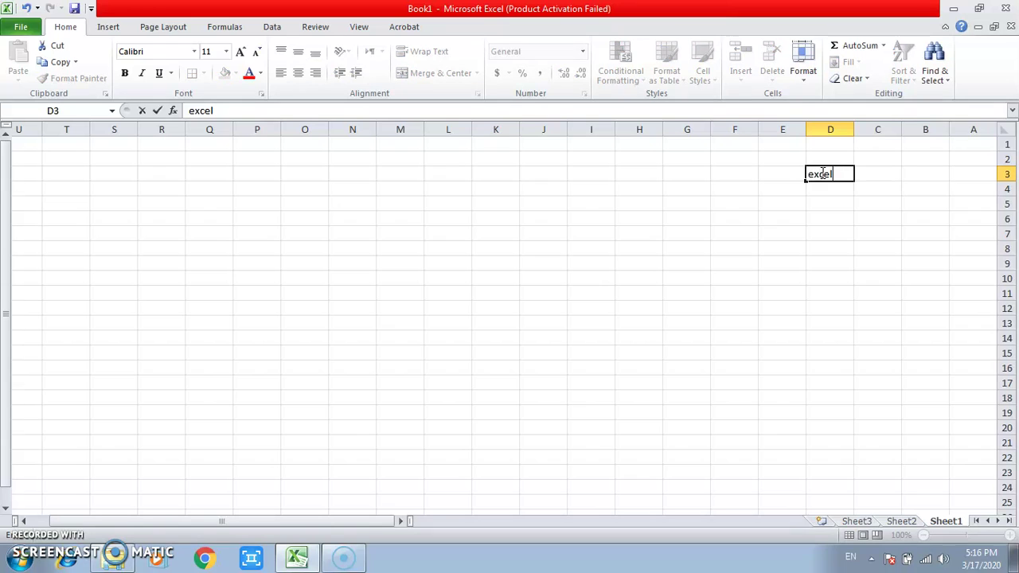
{"action": "key", "text": "Return"}
Change the font of the text in cell D3 to Times New Roman
{"action": "left_click", "coordinate": [821, 173]}
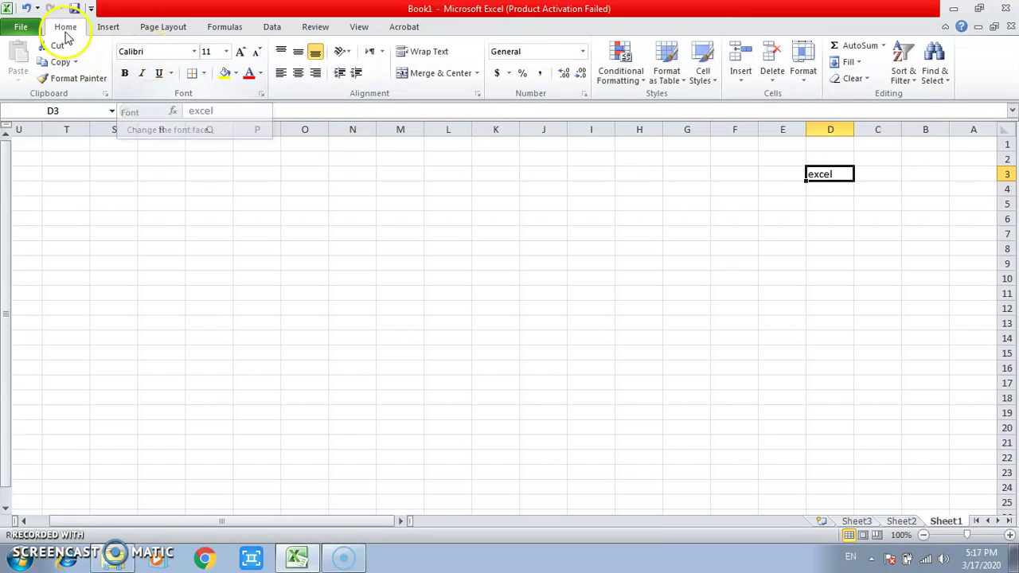
{"action": "left_click", "coordinate": [140, 54]}
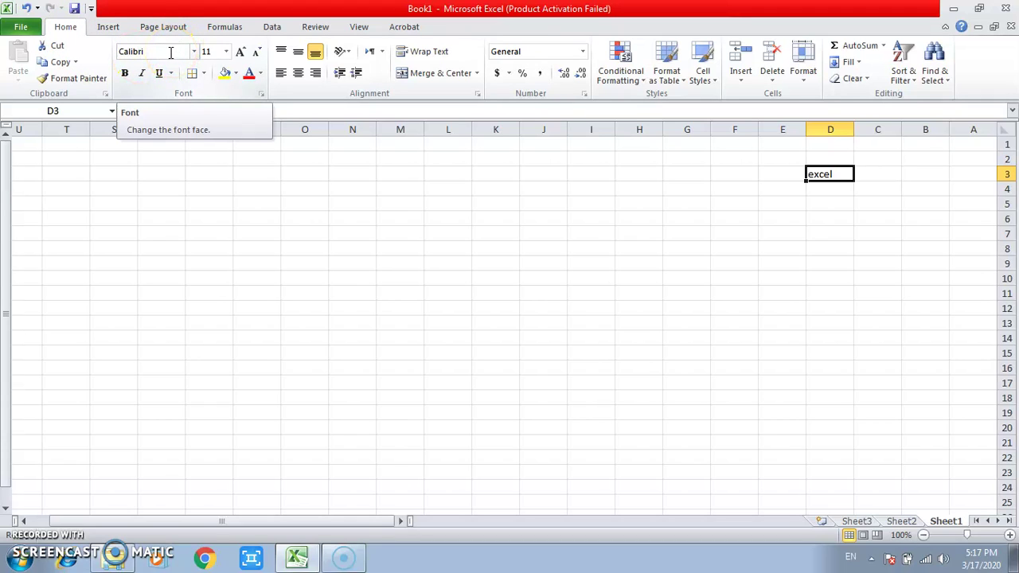
{"action": "left_click", "coordinate": [148, 49]}
{"action": "left_click", "coordinate": [195, 52]}
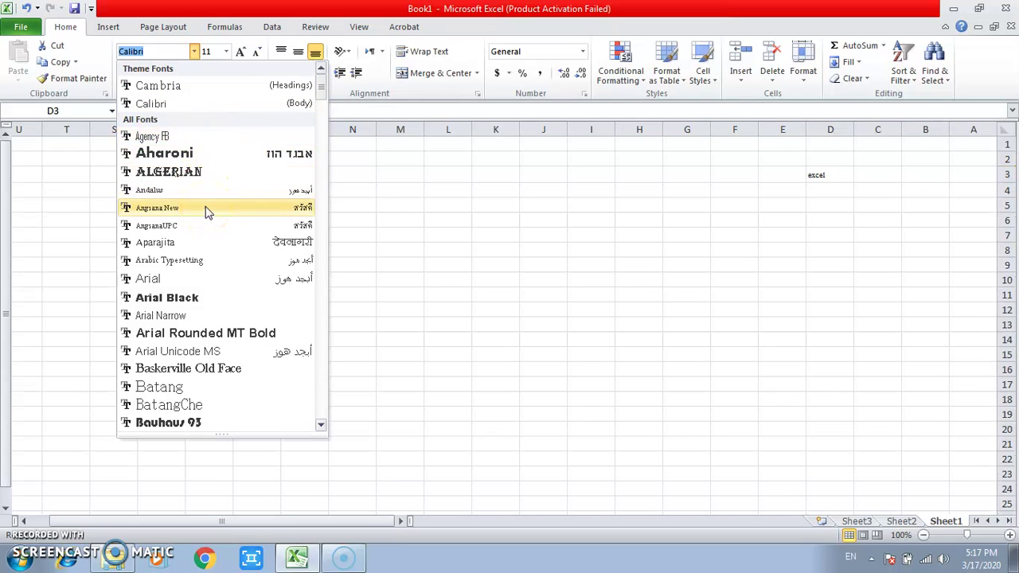
{"action": "left_click", "coordinate": [207, 231]}
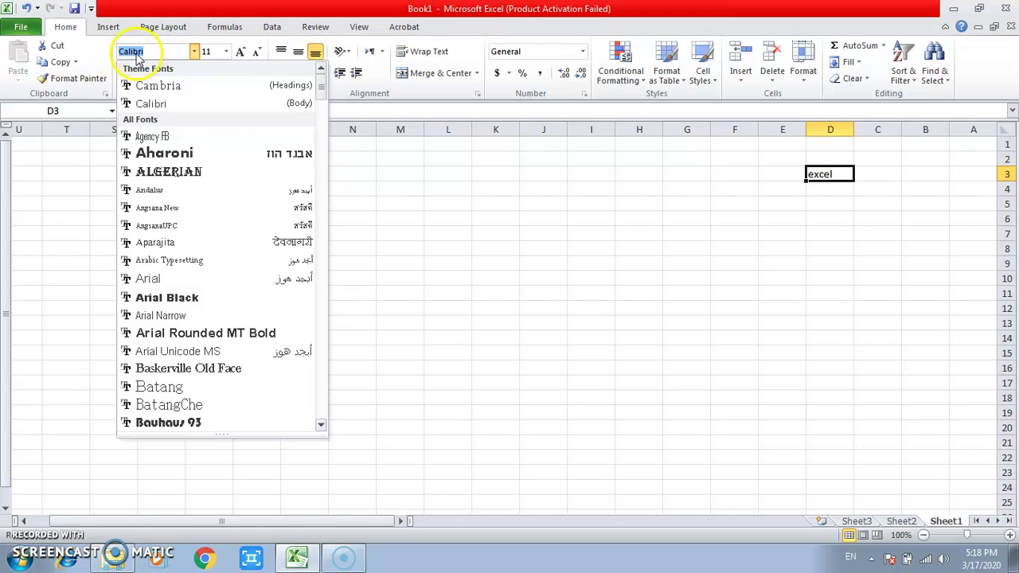
{"action": "type", "text": "Times New Roman"}
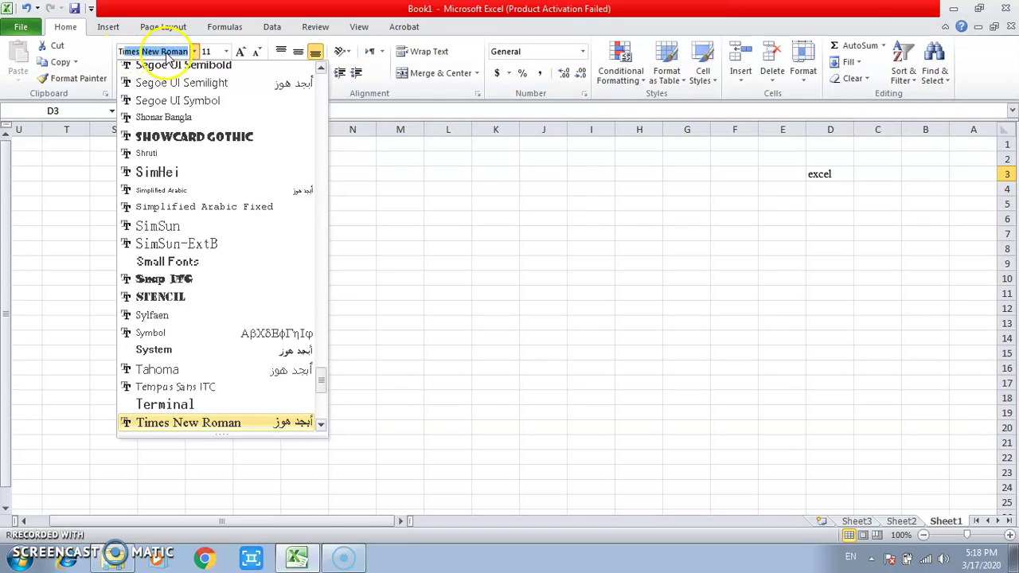
{"action": "left_click", "coordinate": [171, 424]}
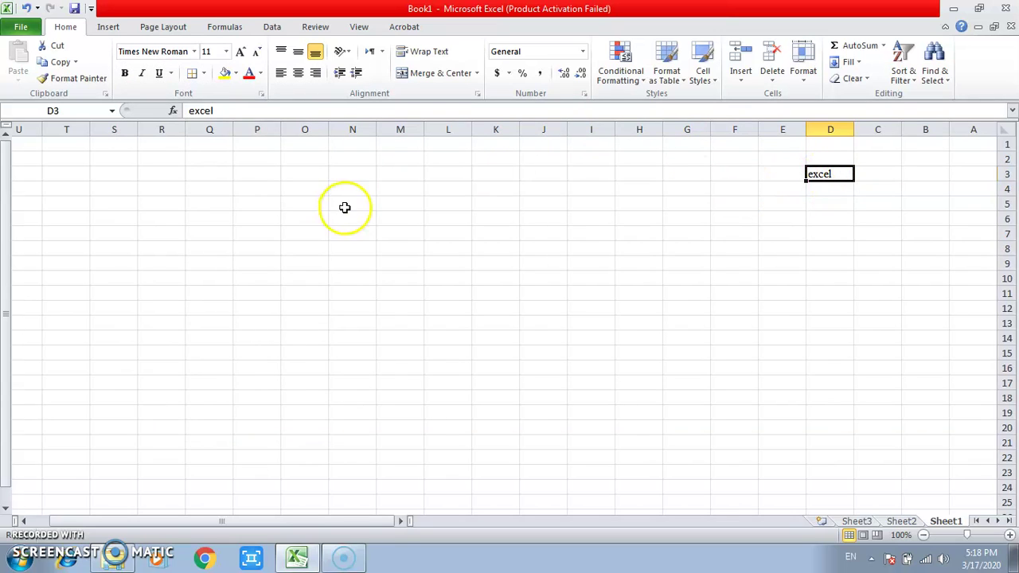
Set the font size of the text in cell D3 to 34
{"action": "left_click", "coordinate": [209, 53]}
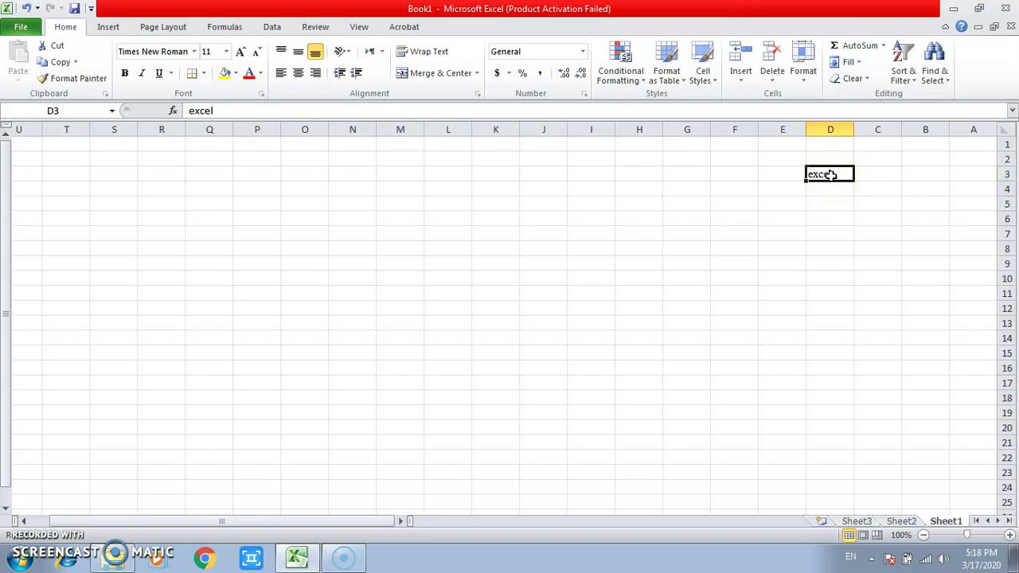
{"action": "left_click", "coordinate": [227, 53]}
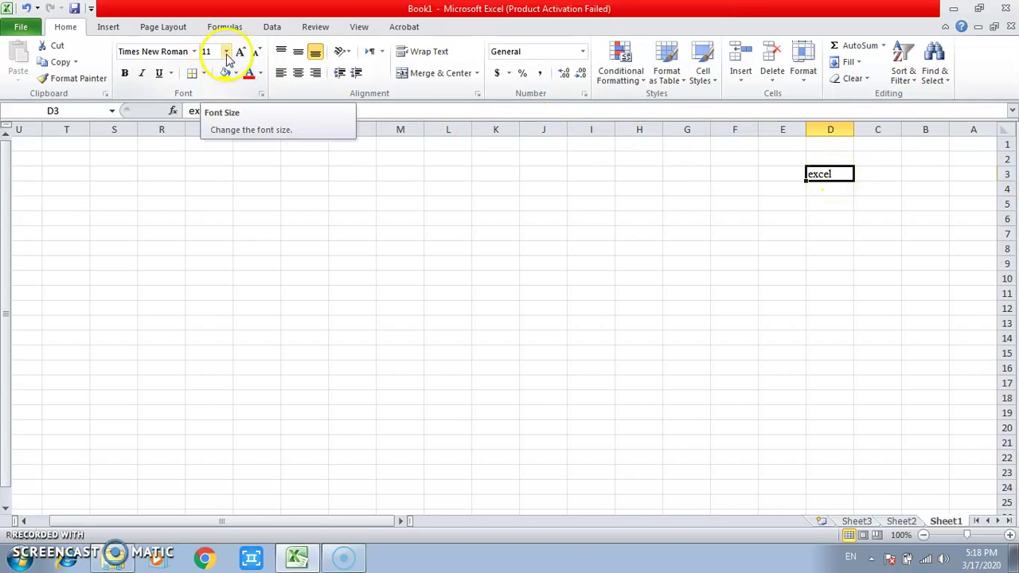
{"action": "left_click", "coordinate": [227, 53]}
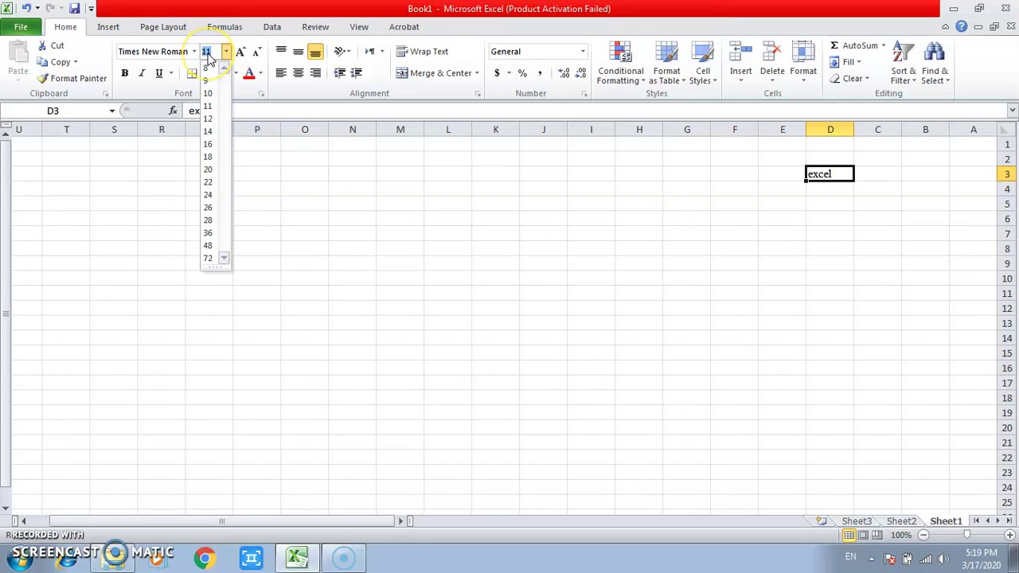
{"action": "type", "text": "34"}
{"action": "key", "text": "Return"}
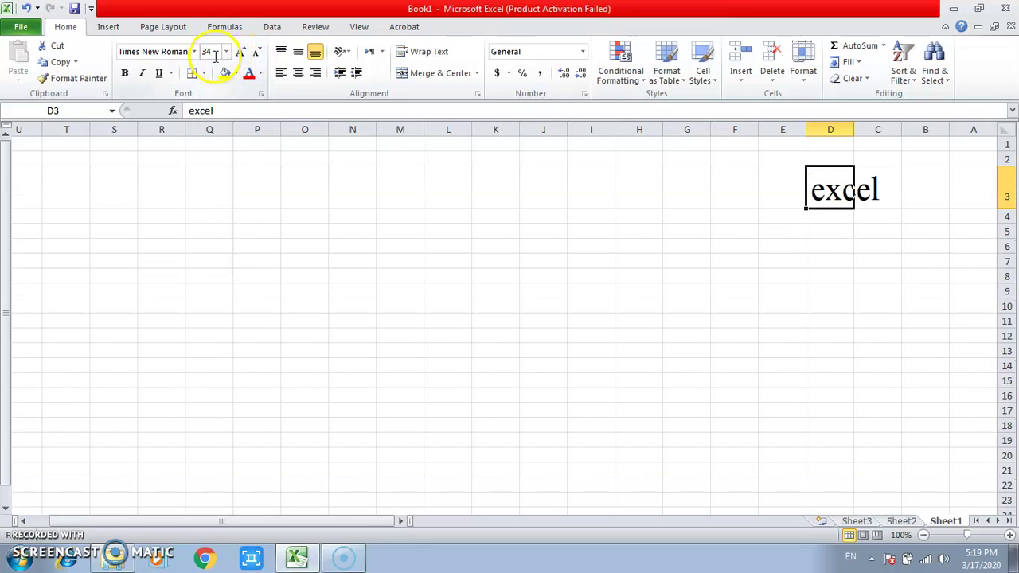
Try the font size 409 on the text in cell D3 and undo that change
{"action": "left_click", "coordinate": [208, 54]}
{"action": "type", "text": "409"}
{"action": "key", "text": "Return"}
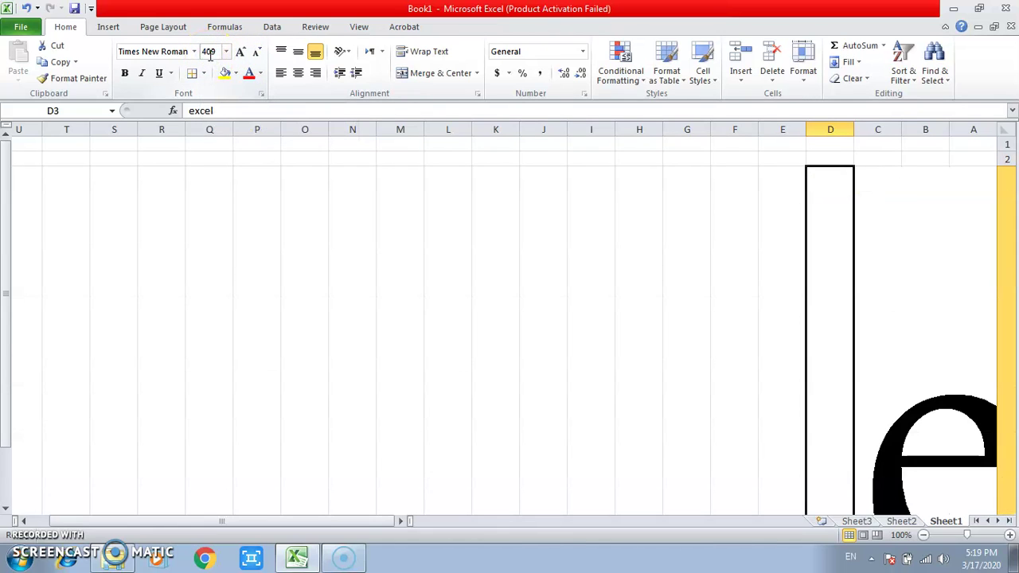
{"action": "key", "text": "ctrl+z"}
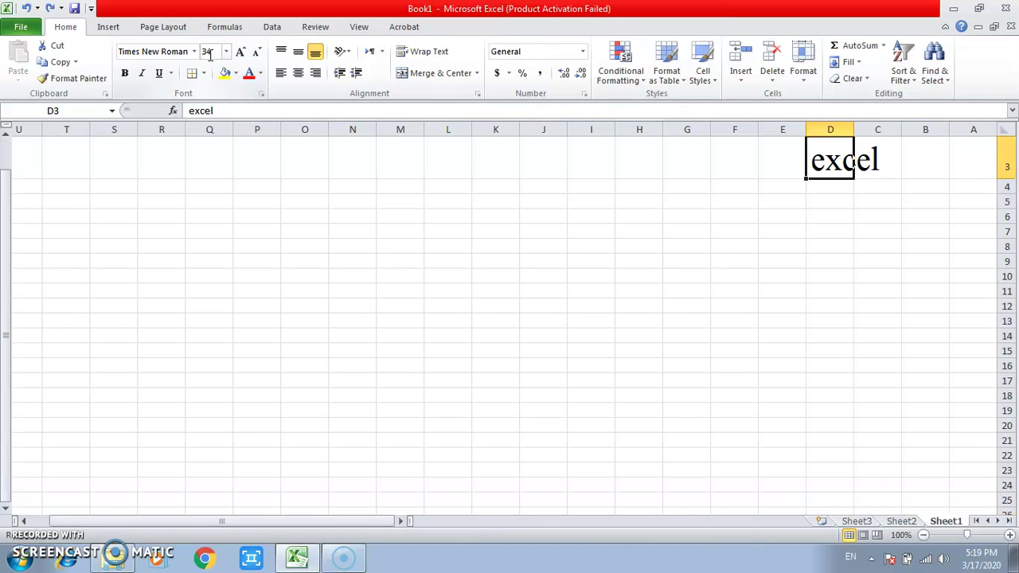
Set the font size of cell D3 to 11 using one of the preset sizes
{"action": "left_click", "coordinate": [226, 53]}
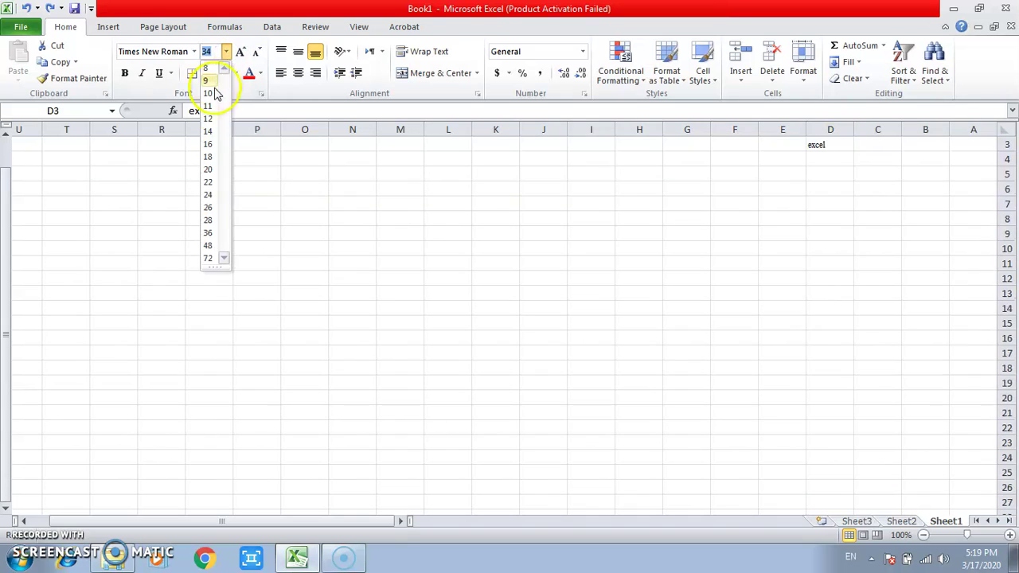
{"action": "left_click", "coordinate": [212, 102]}
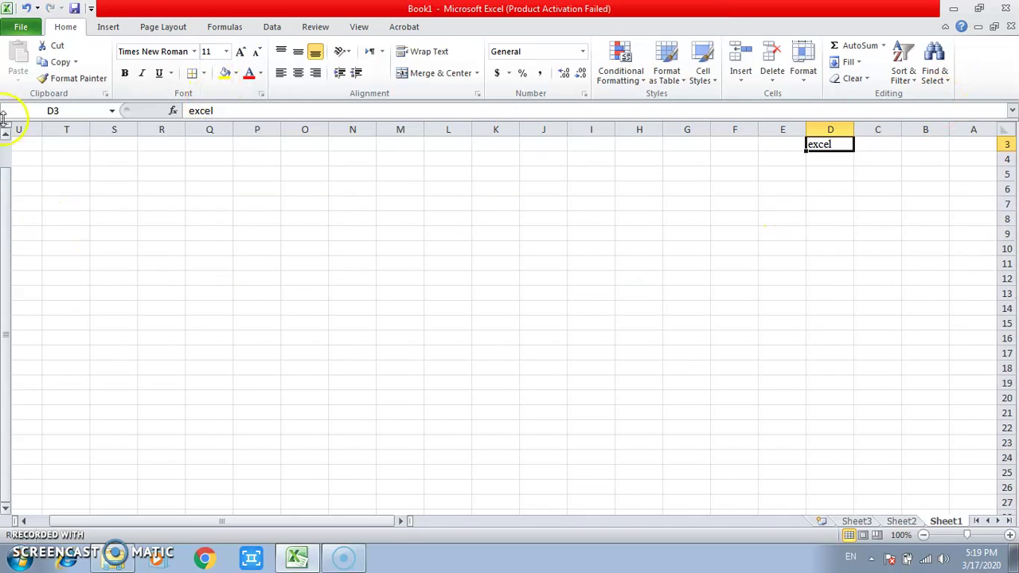
{"action": "scroll", "coordinate": [6, 156], "scroll_direction": "up", "scroll_amount": 1}
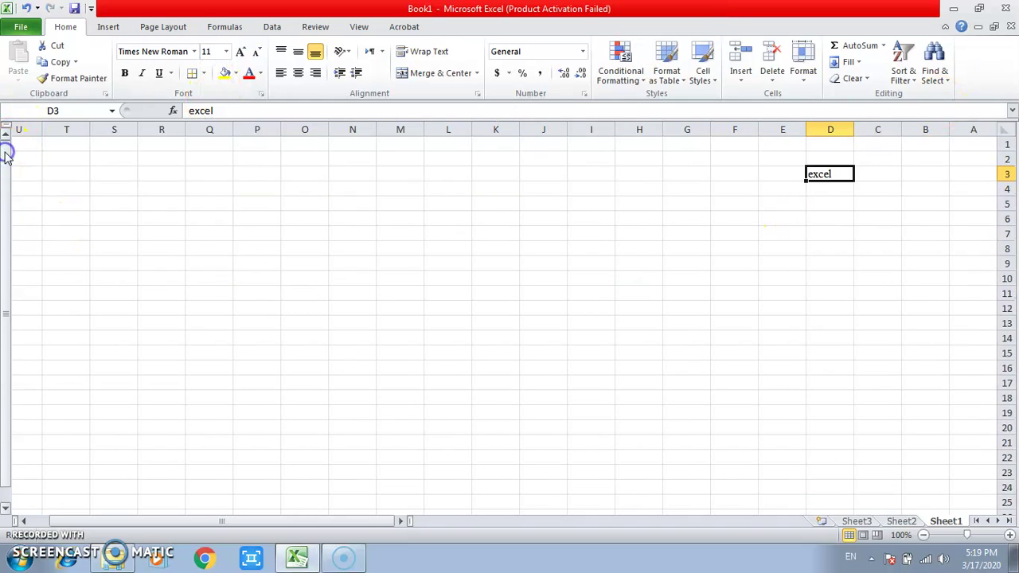
Increase the font size of cell D3 in preset increments up to 18
{"action": "left_click", "coordinate": [242, 53]}
{"action": "left_click", "coordinate": [241, 52]}
{"action": "left_click", "coordinate": [241, 53]}
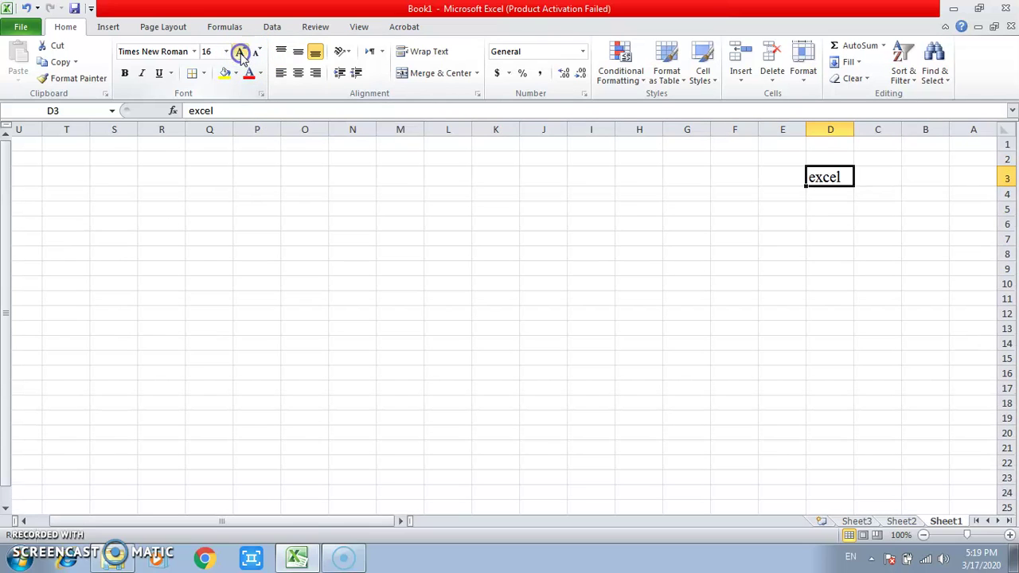
{"action": "left_click", "coordinate": [242, 53]}
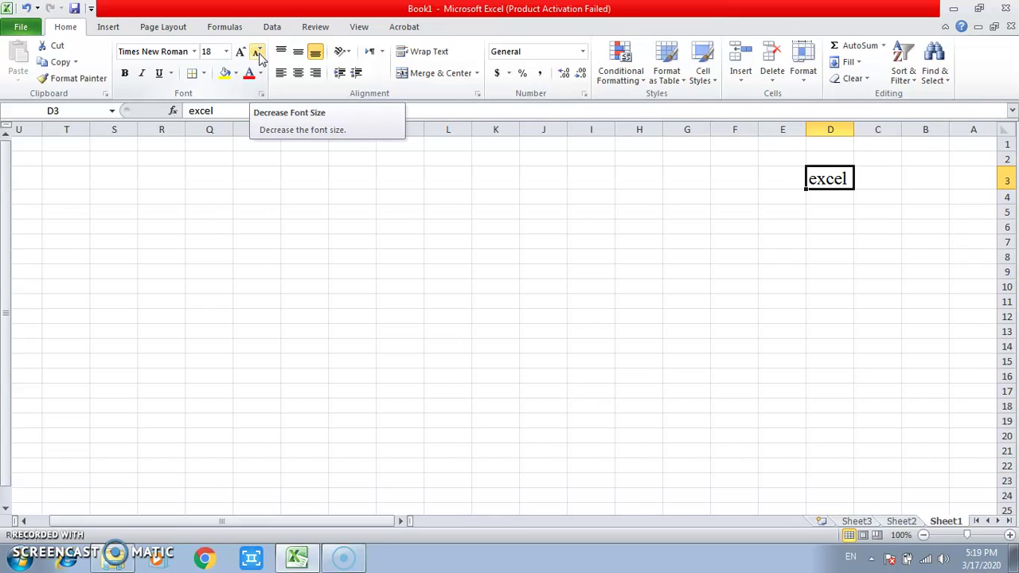
Decrease the font size of cell D3 in preset increments down to 11
{"action": "left_click", "coordinate": [259, 52]}
{"action": "left_click", "coordinate": [259, 52]}
{"action": "left_click", "coordinate": [259, 53]}
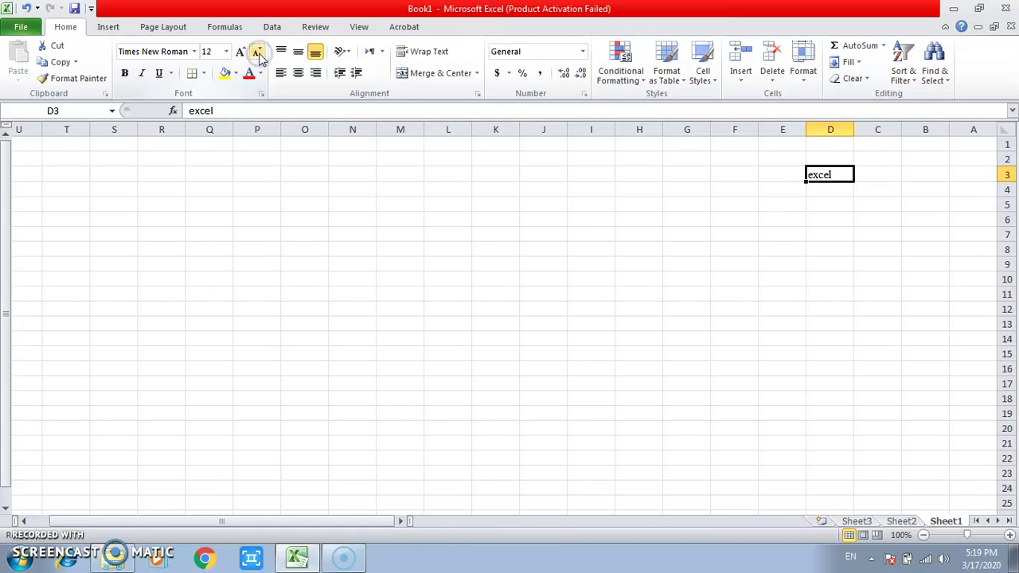
{"action": "left_click", "coordinate": [259, 53]}
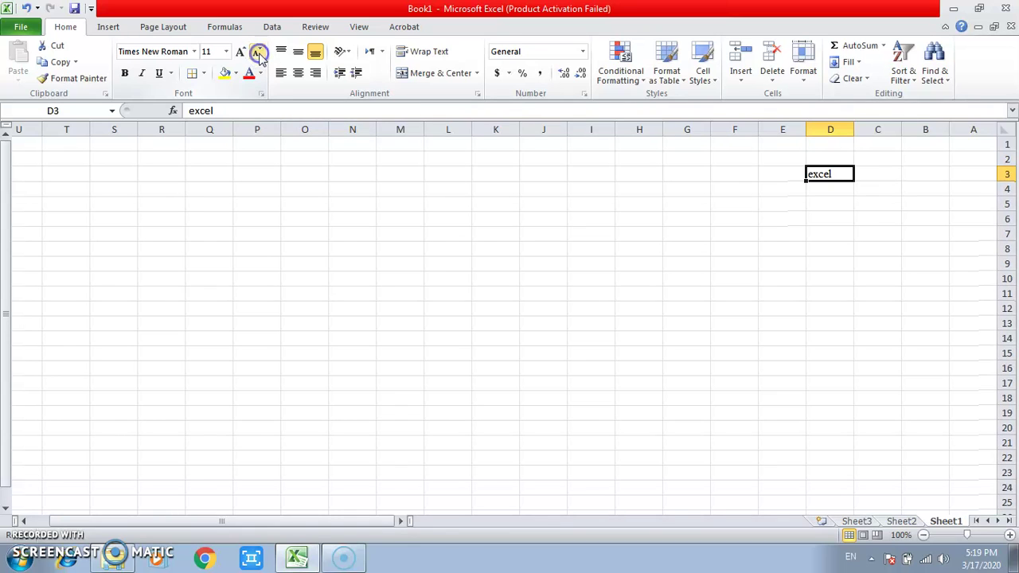
Apply bold, italic and underline formatting to the text in cell D3
{"action": "left_click", "coordinate": [125, 74]}
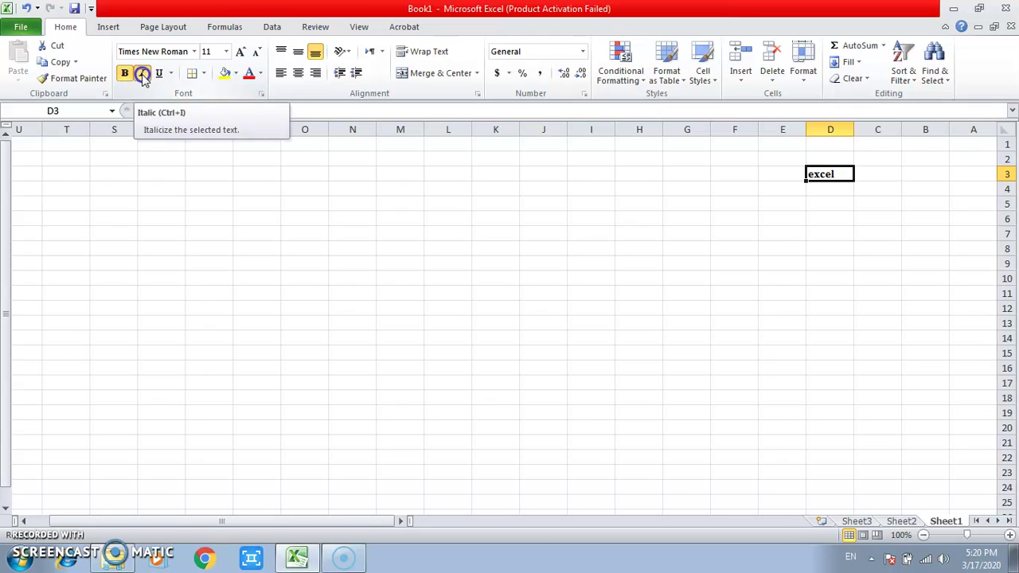
{"action": "left_click", "coordinate": [143, 75]}
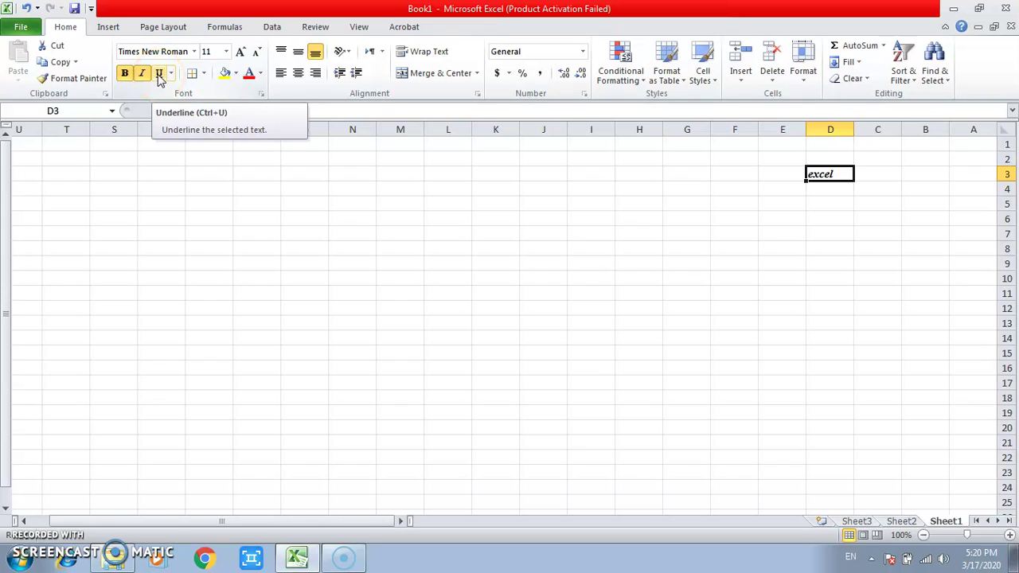
{"action": "left_click", "coordinate": [159, 74]}
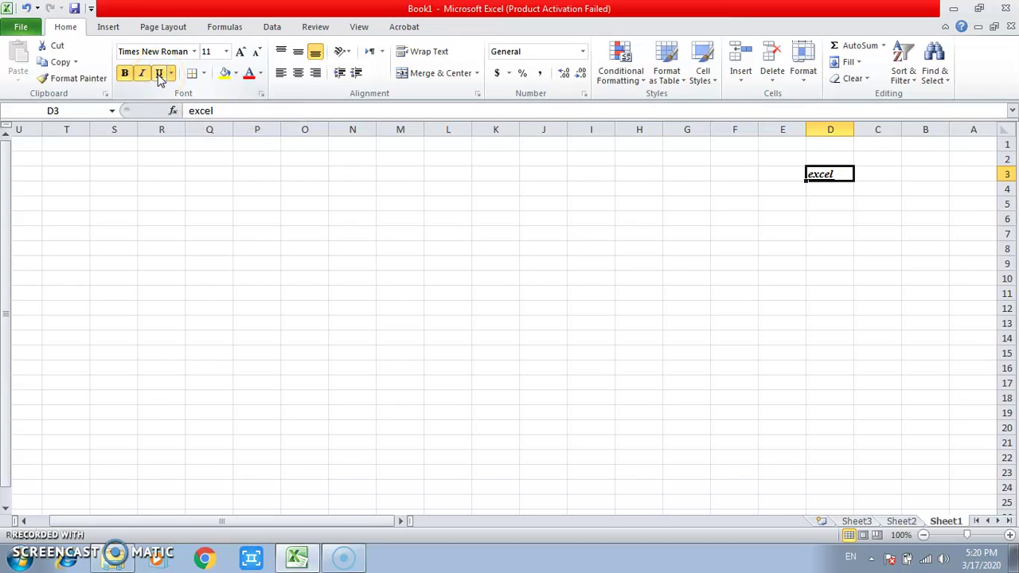
{"action": "left_click", "coordinate": [159, 79]}
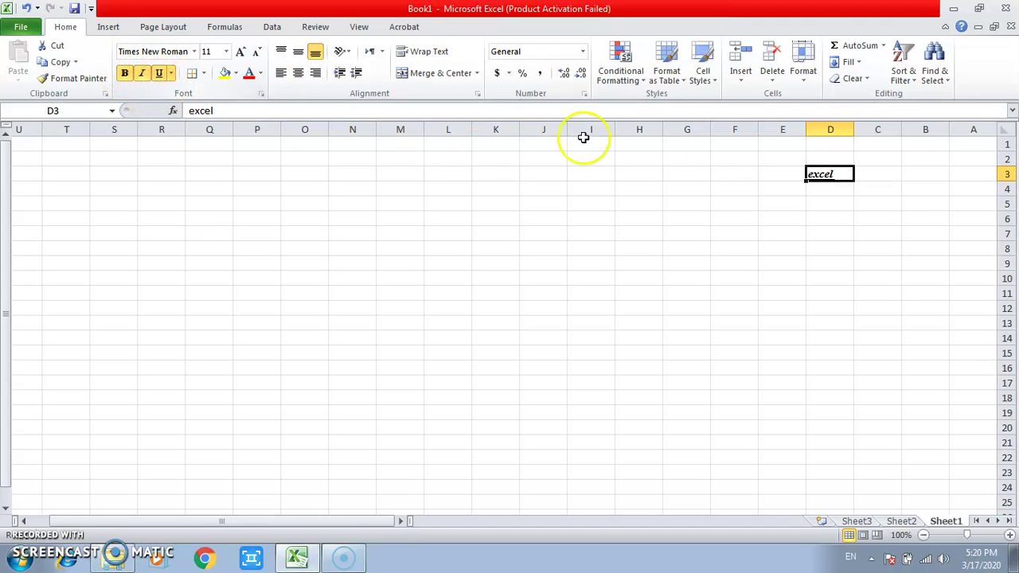
{"action": "left_click", "coordinate": [828, 192]}
{"action": "left_click", "coordinate": [823, 206]}
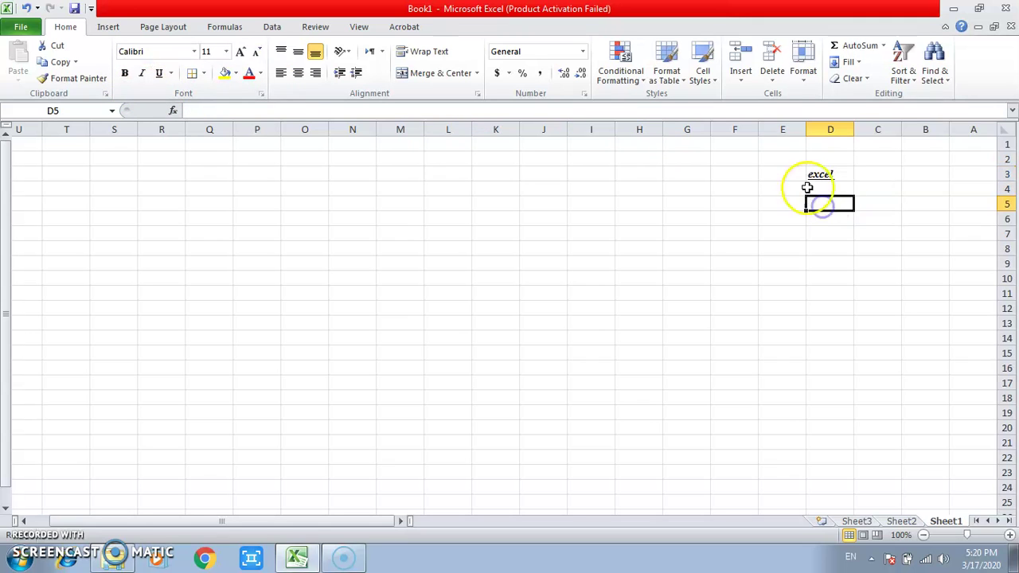
Remove the underline, italic and bold formatting from the text in cell D3
{"action": "left_click", "coordinate": [819, 176]}
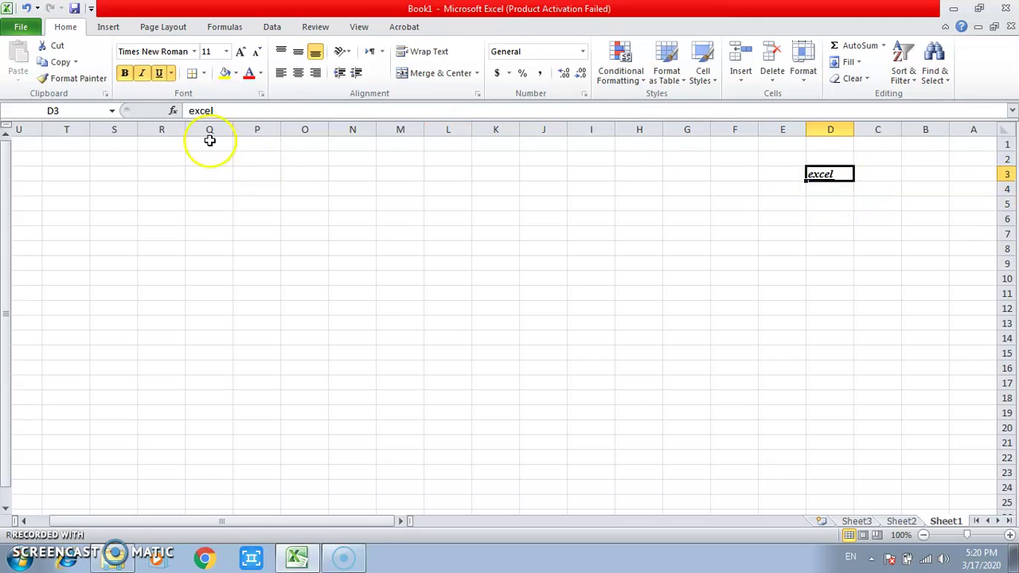
{"action": "left_click", "coordinate": [159, 74]}
{"action": "left_click", "coordinate": [141, 73]}
{"action": "left_click", "coordinate": [124, 73]}
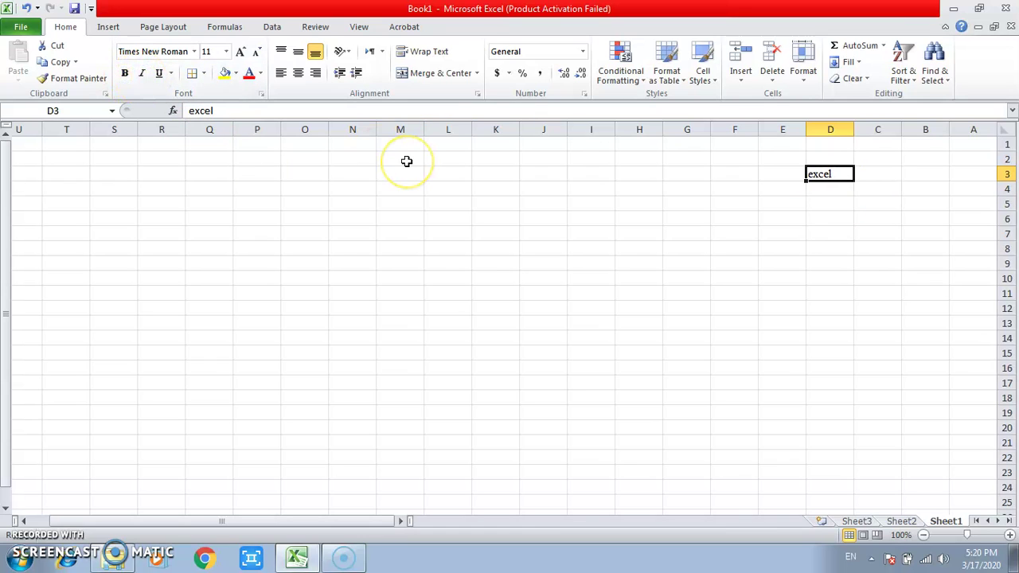
Fill the background of cell D3 with the standard yellow colour
{"action": "left_click", "coordinate": [226, 74]}
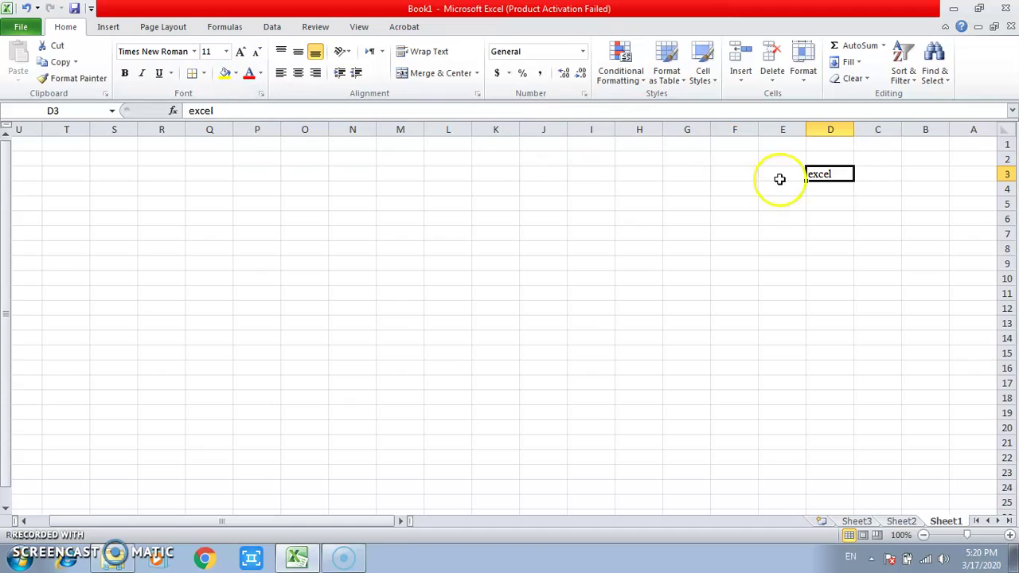
{"action": "left_click", "coordinate": [830, 175]}
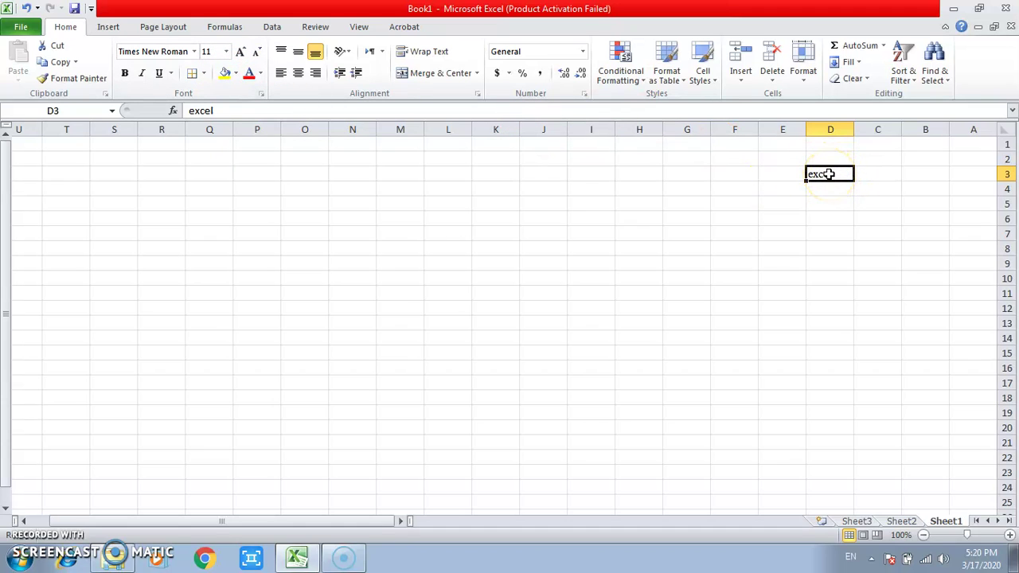
{"action": "left_click", "coordinate": [829, 175]}
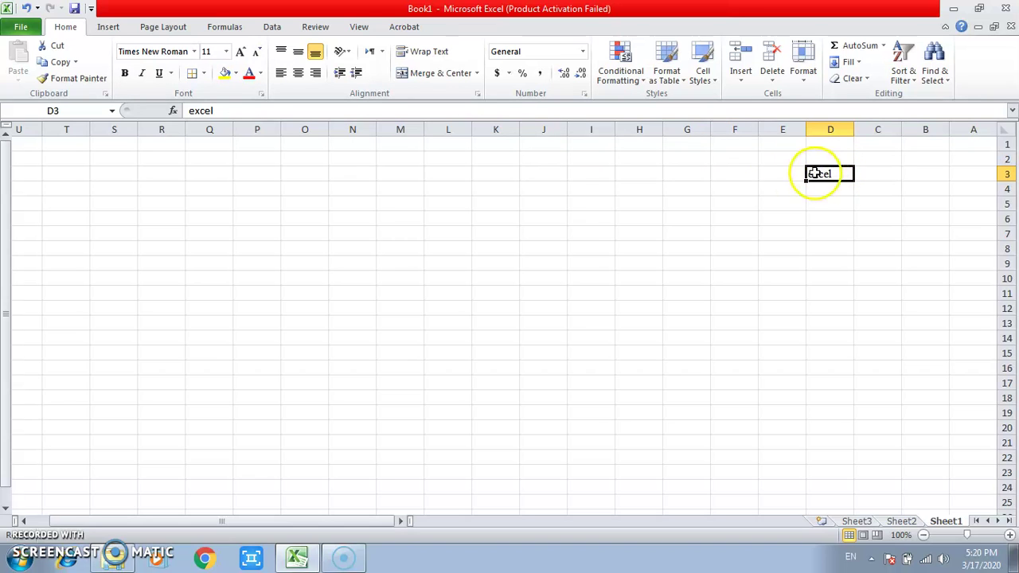
{"action": "left_click", "coordinate": [226, 74]}
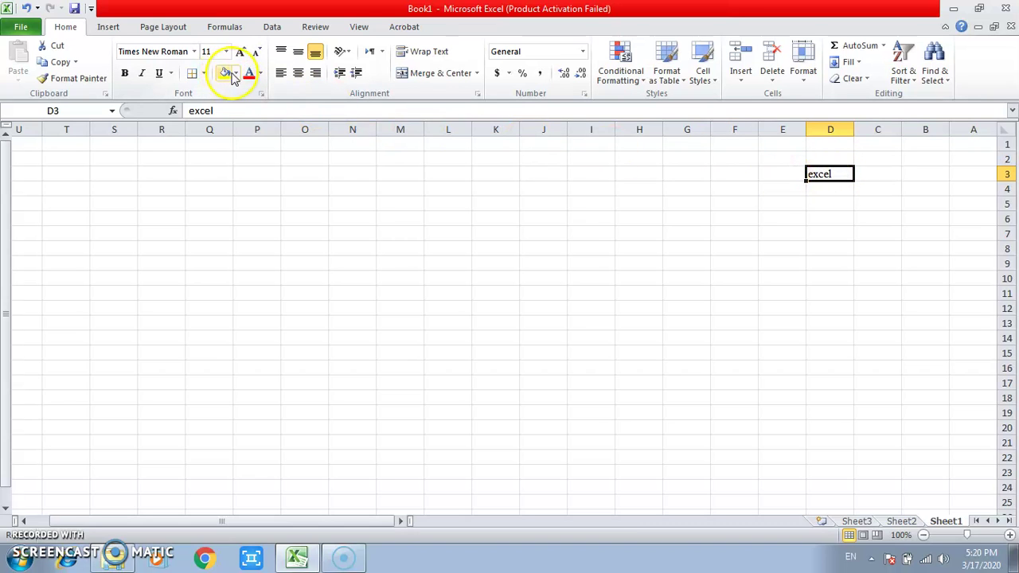
{"action": "left_click", "coordinate": [236, 74]}
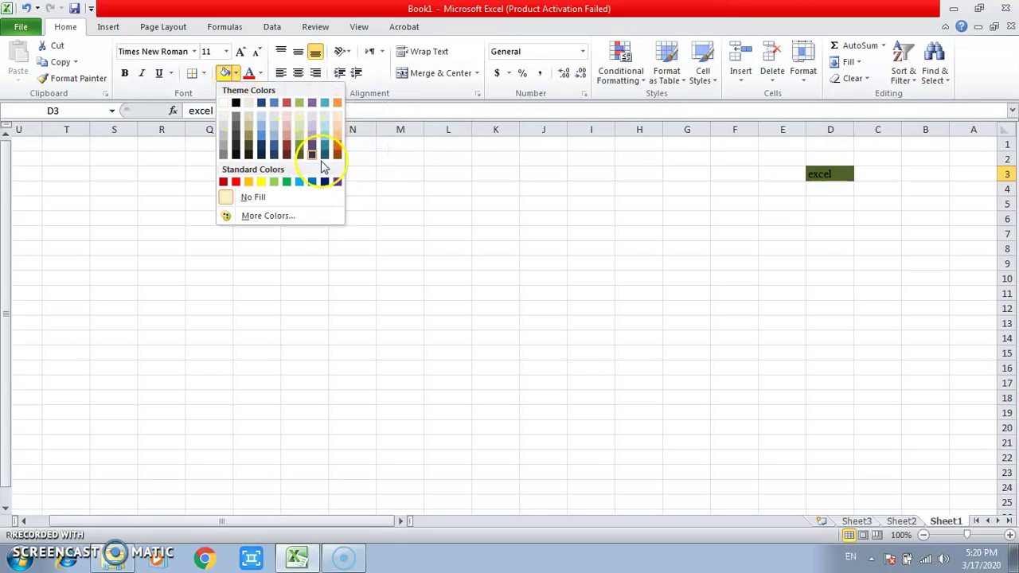
{"action": "left_click", "coordinate": [261, 182]}
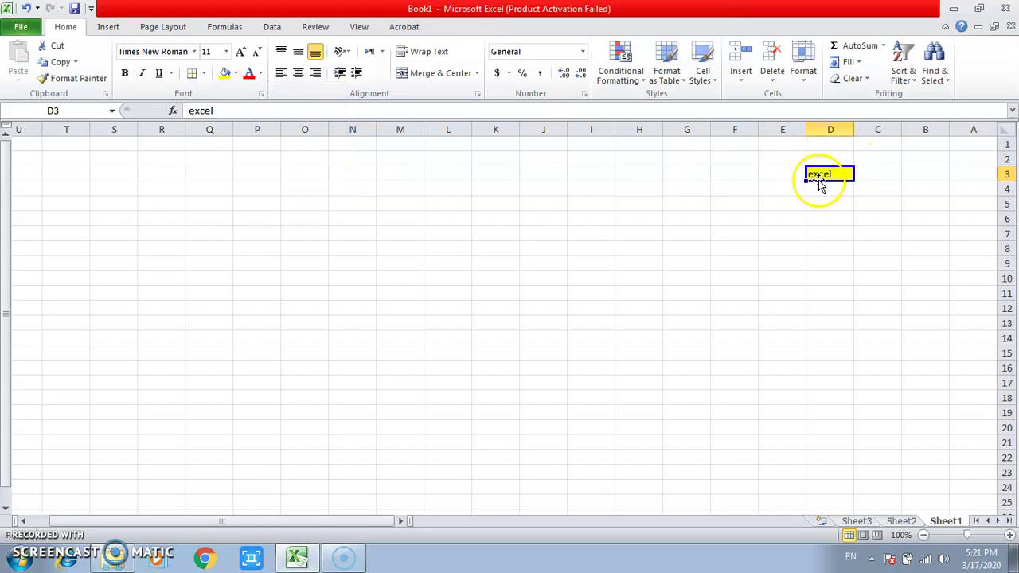
Set the text in cell D3 to standard red and apply All Borders to the cell
{"action": "left_click", "coordinate": [260, 73]}
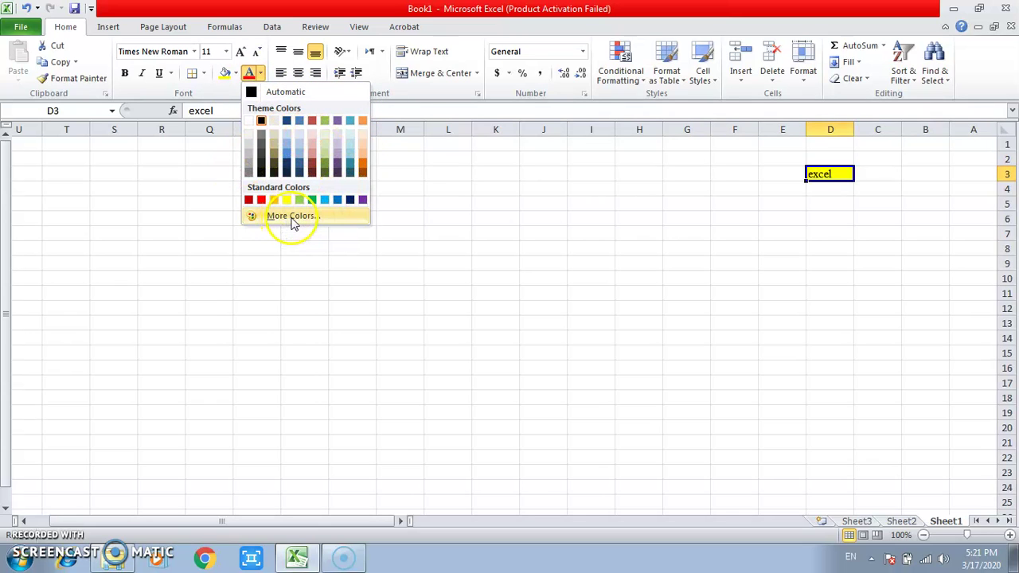
{"action": "left_click", "coordinate": [263, 200]}
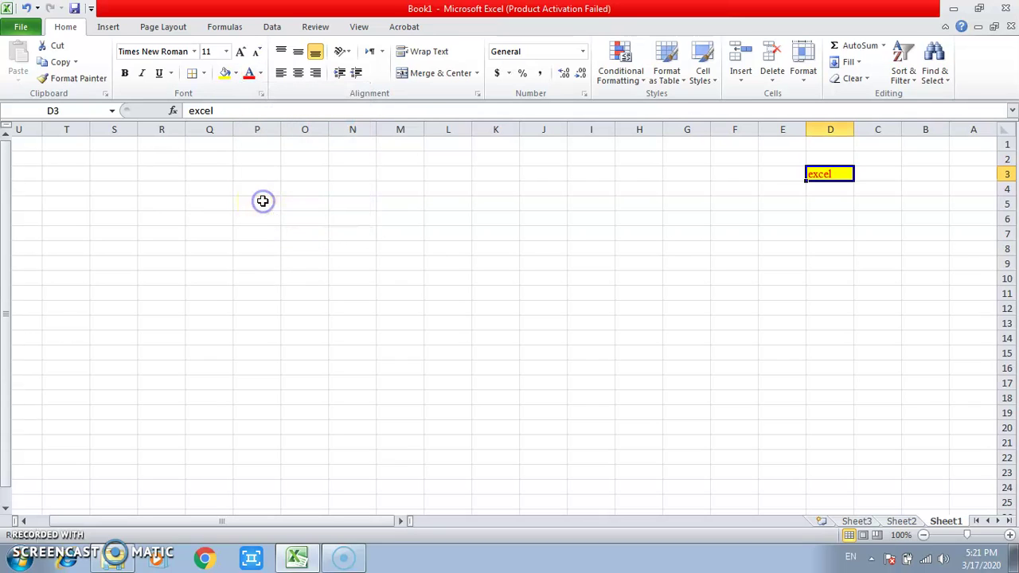
{"action": "left_click", "coordinate": [831, 174]}
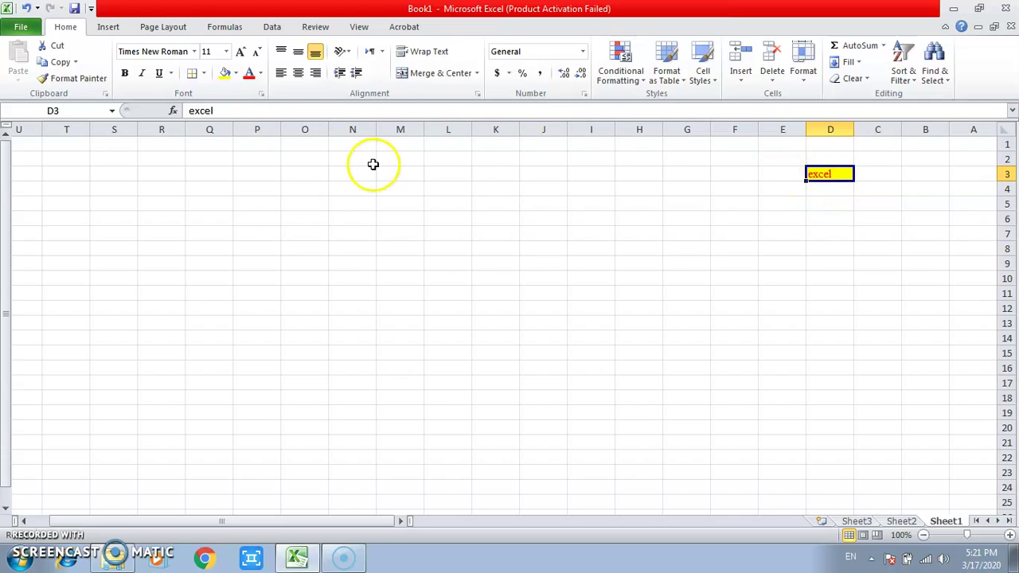
{"action": "left_click", "coordinate": [205, 74]}
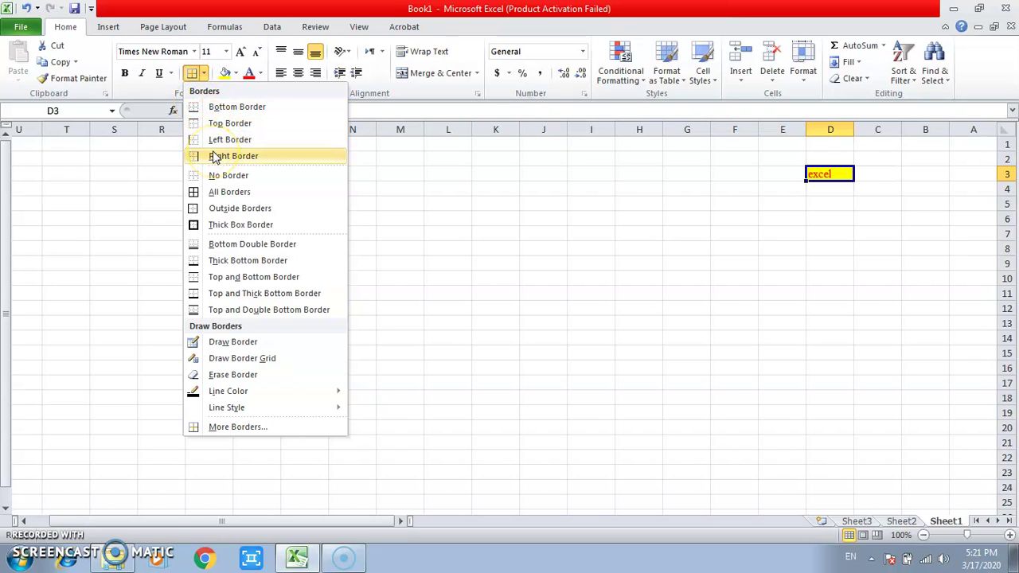
{"action": "left_click", "coordinate": [216, 194]}
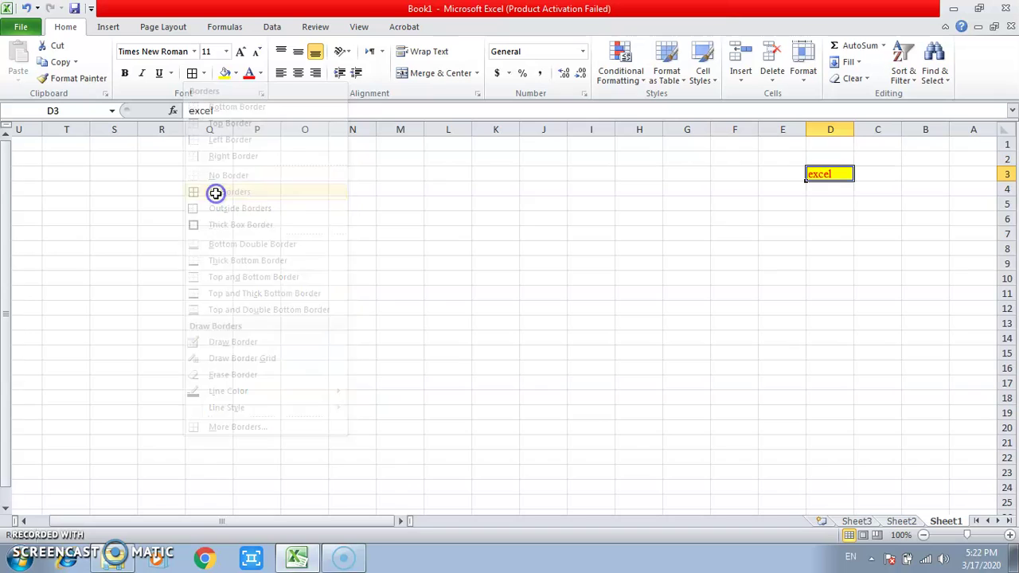
In cell E5's detailed border settings, add top and bottom borders with the medium dash-dot line style
{"action": "left_click", "coordinate": [802, 199]}
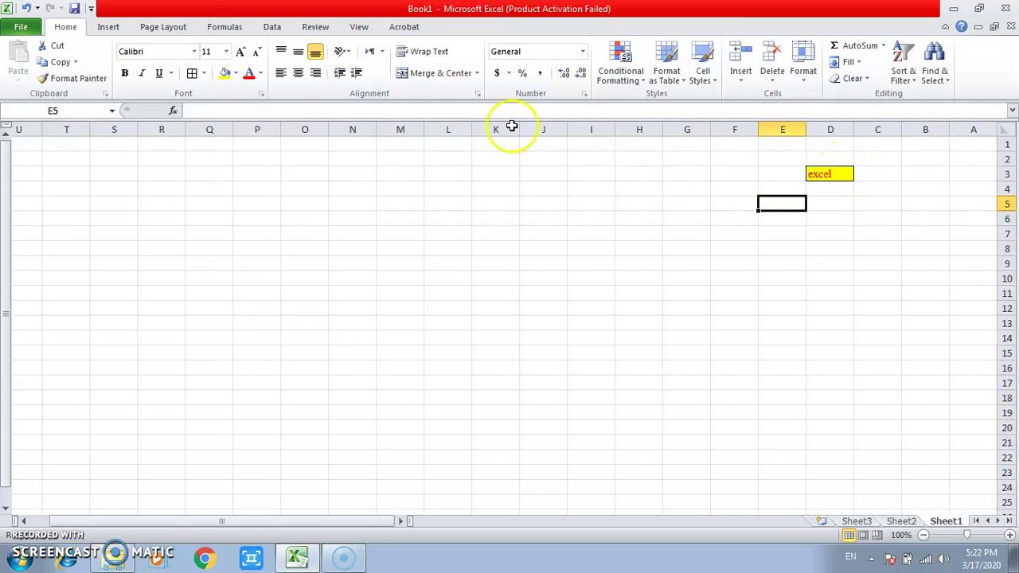
{"action": "left_click", "coordinate": [204, 73]}
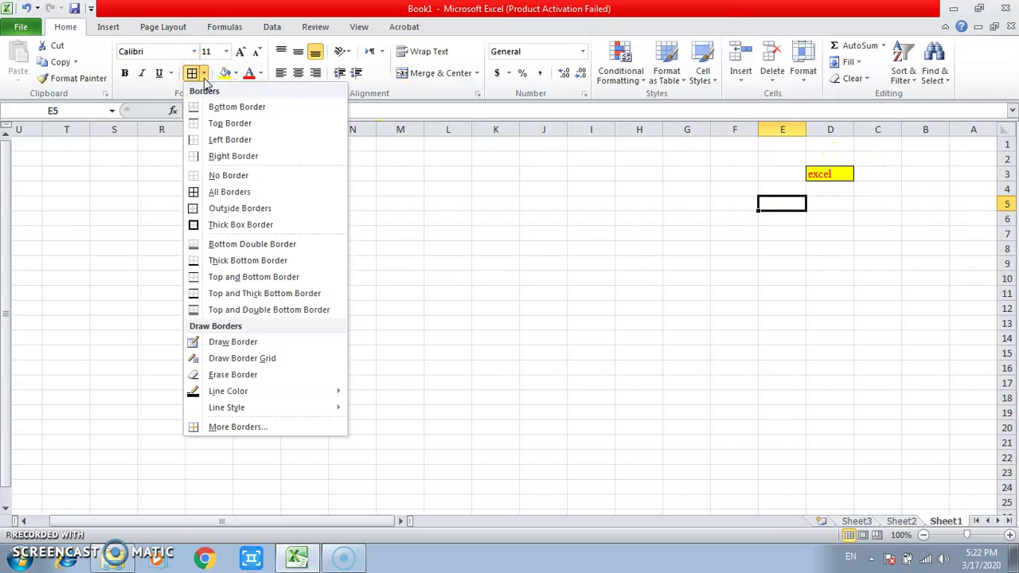
{"action": "left_click", "coordinate": [222, 429]}
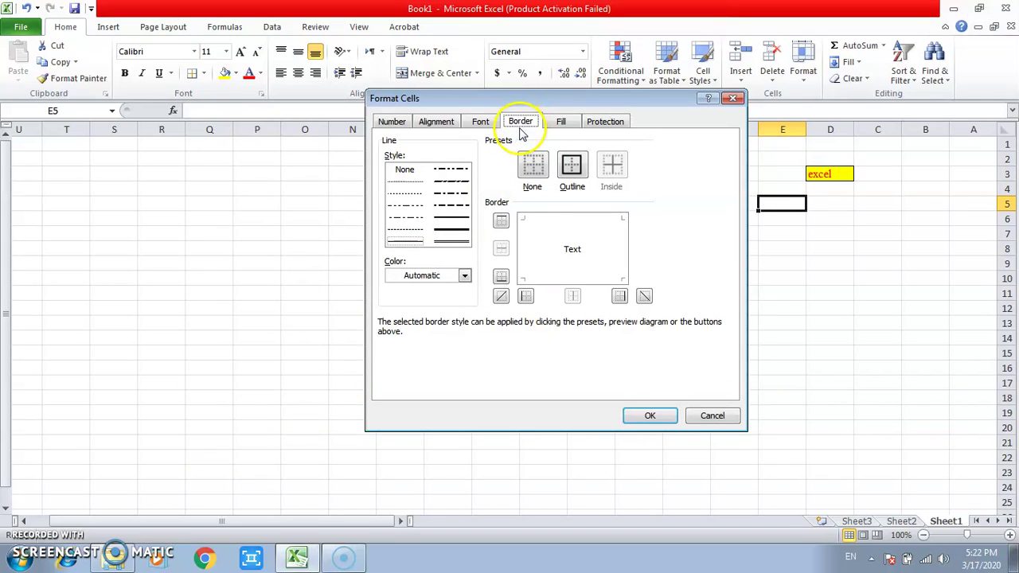
{"action": "left_click", "coordinate": [448, 199]}
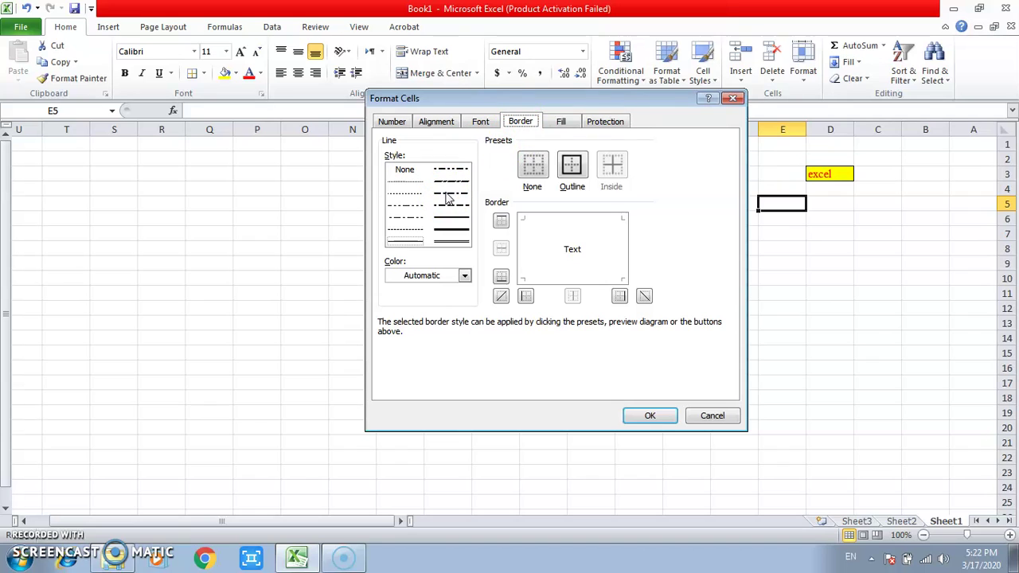
{"action": "left_click", "coordinate": [452, 199]}
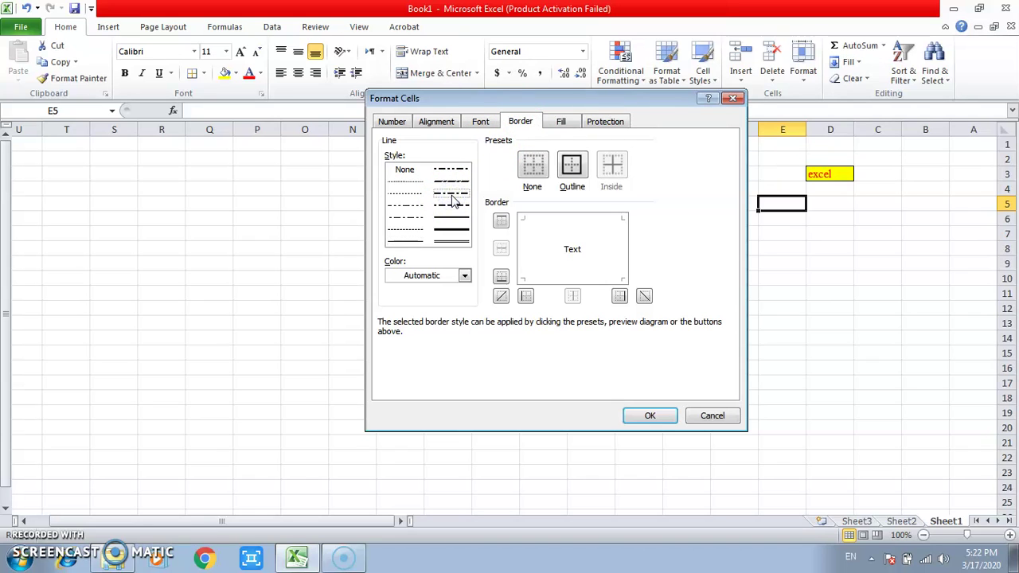
{"action": "left_click", "coordinate": [498, 222]}
{"action": "left_click", "coordinate": [501, 276]}
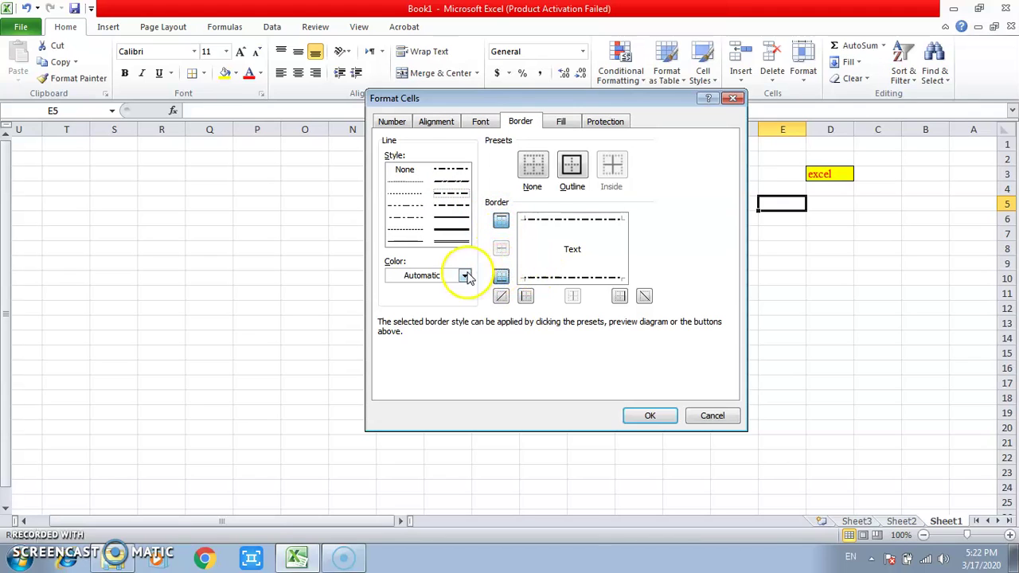
Recolour the top and bottom borders of cell E5 with the dark blue theme colour and apply the border settings
{"action": "left_click", "coordinate": [465, 276]}
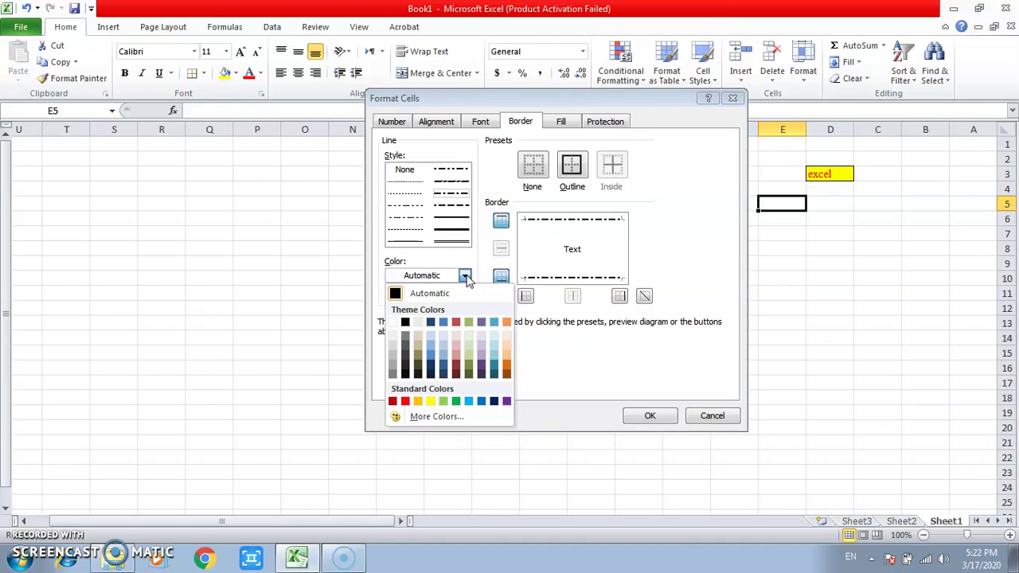
{"action": "left_click", "coordinate": [429, 324]}
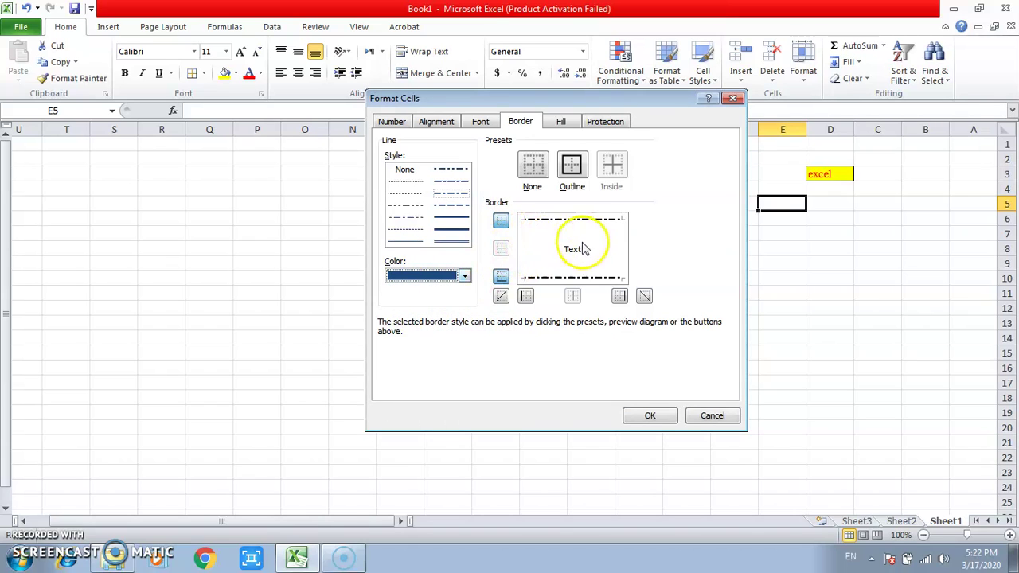
{"action": "left_click", "coordinate": [502, 278]}
{"action": "left_click", "coordinate": [501, 224]}
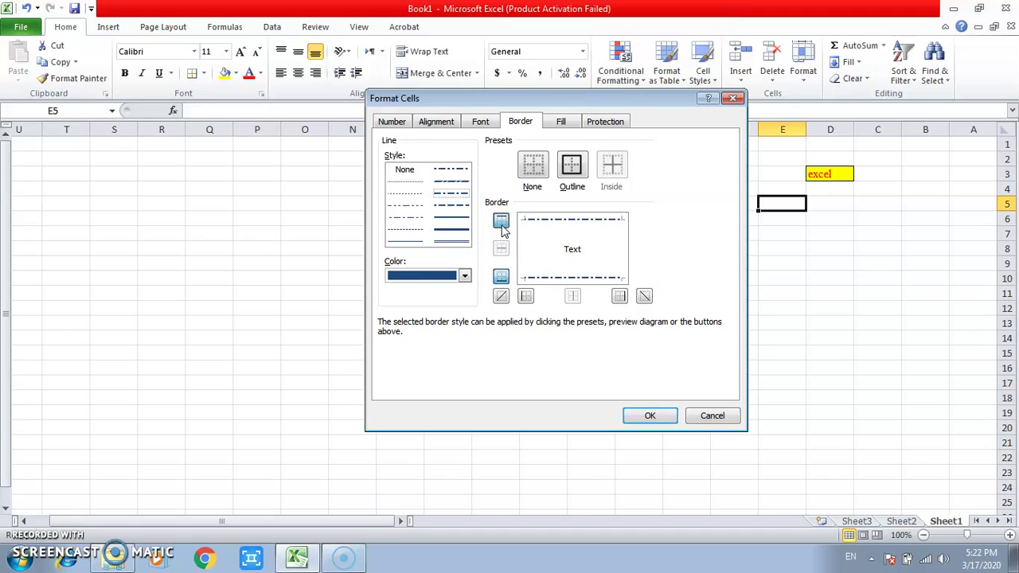
{"action": "left_click", "coordinate": [648, 415]}
Examine the detailed font settings for cell E7, including font style, size, underline and effects
{"action": "left_click", "coordinate": [780, 235]}
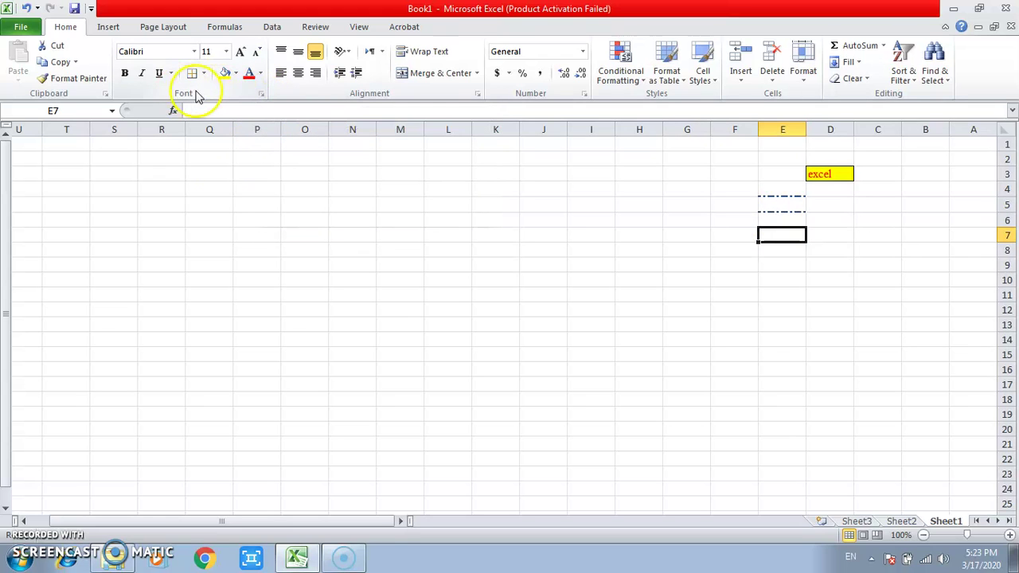
{"action": "left_click", "coordinate": [262, 94]}
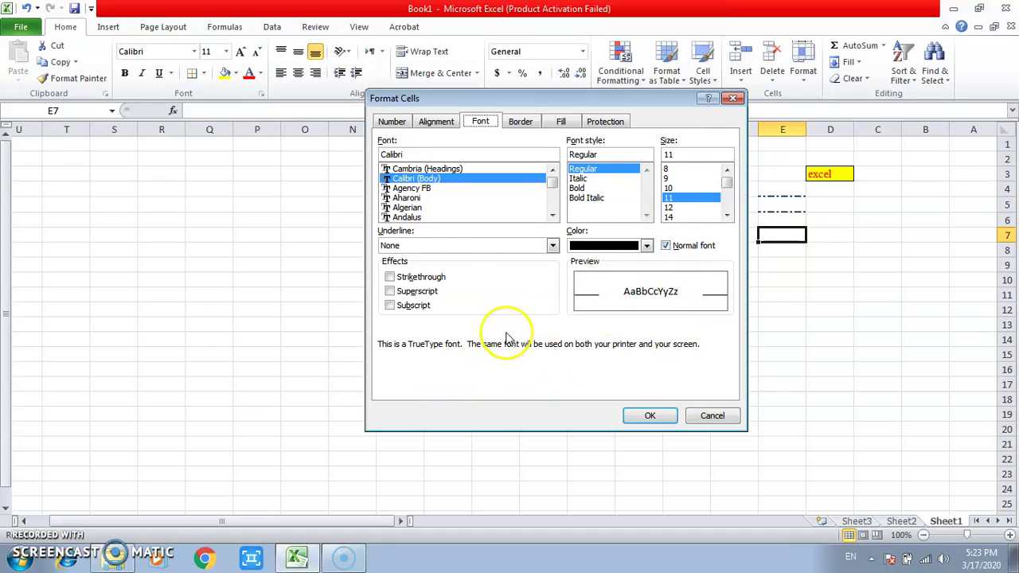
{"action": "left_click", "coordinate": [642, 420]}
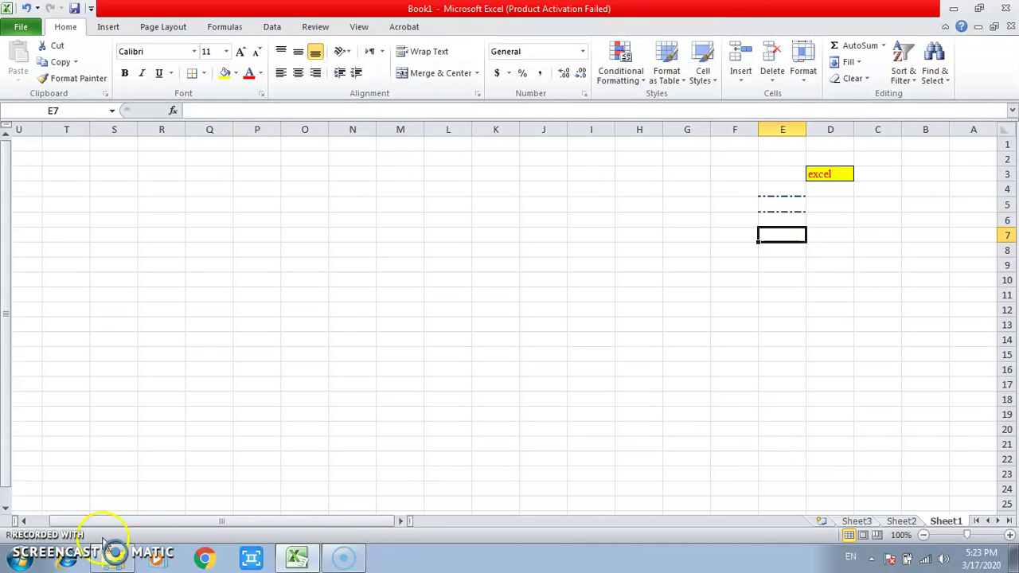